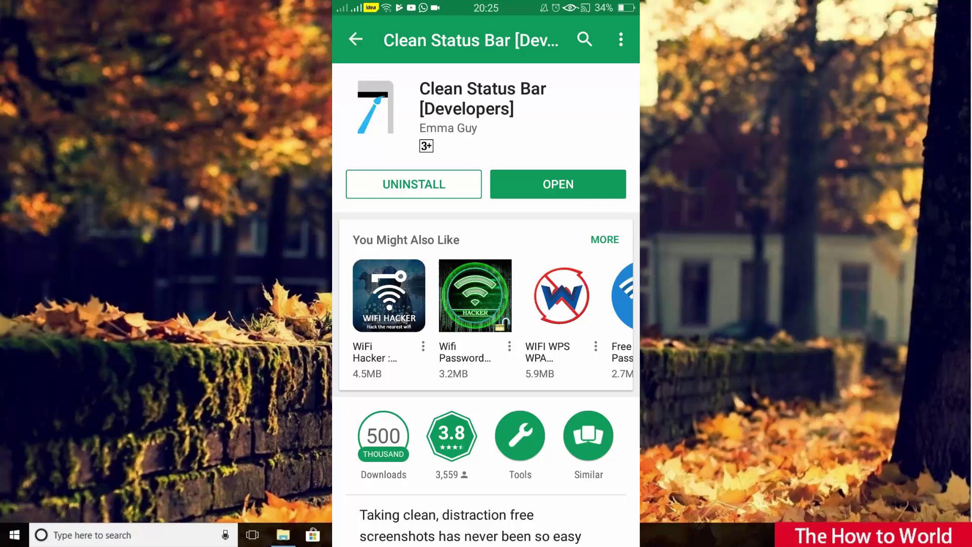
Launch Clean Status Bar from its Play Store page to reach the settings screen
{"action": "left_click", "coordinate": [558, 184]}
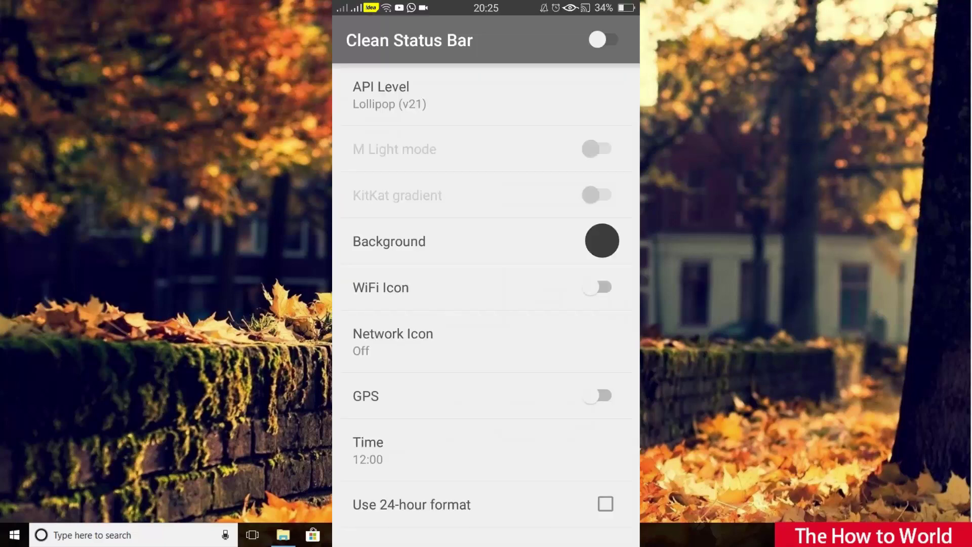